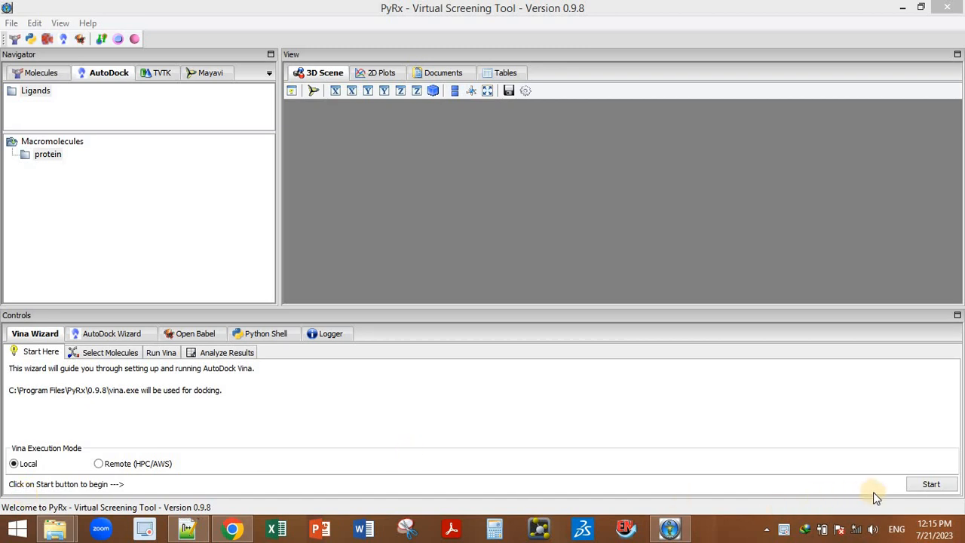
Start the Vina wizard in local mode and add ligand.pdb from the Desktop docking folder as the ligand.
{"action": "left_click", "coordinate": [934, 484]}
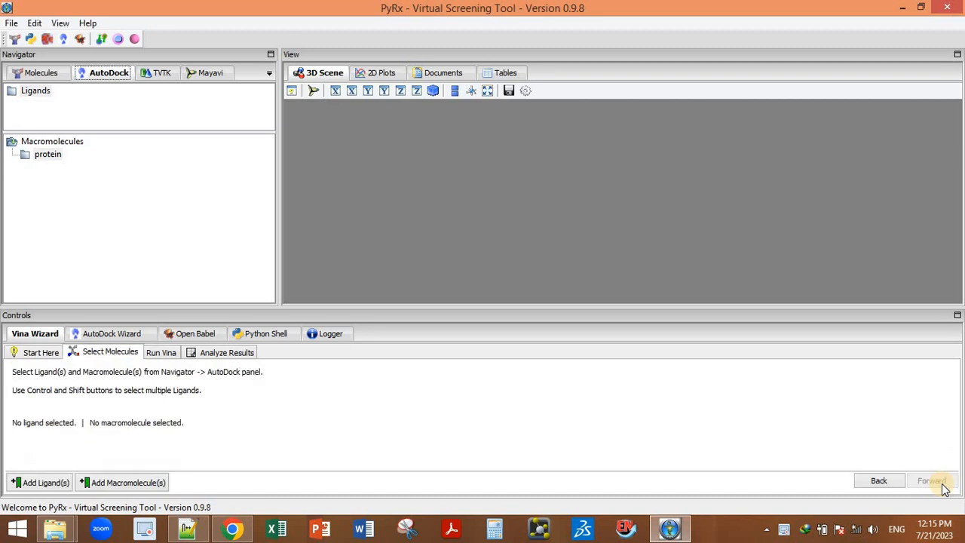
{"action": "left_click", "coordinate": [45, 484]}
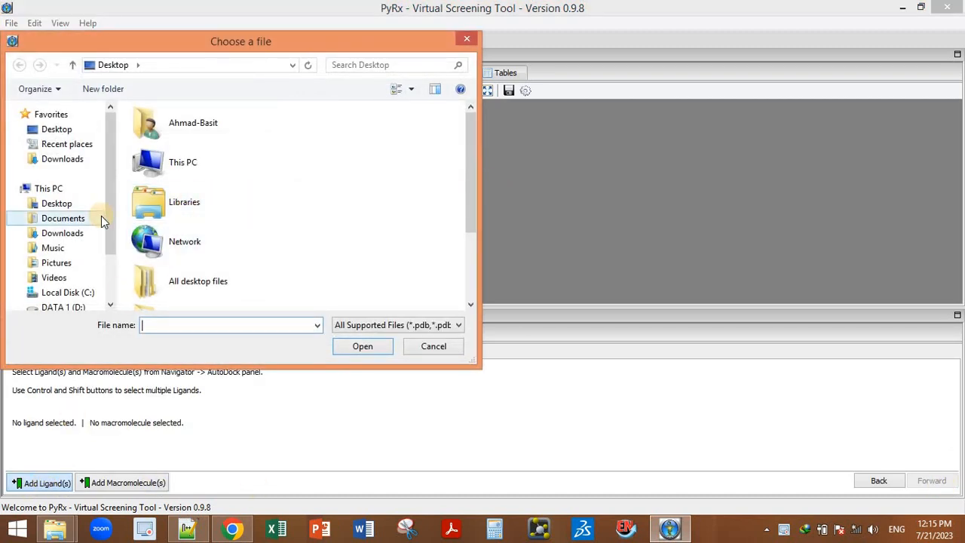
{"action": "left_click", "coordinate": [60, 206]}
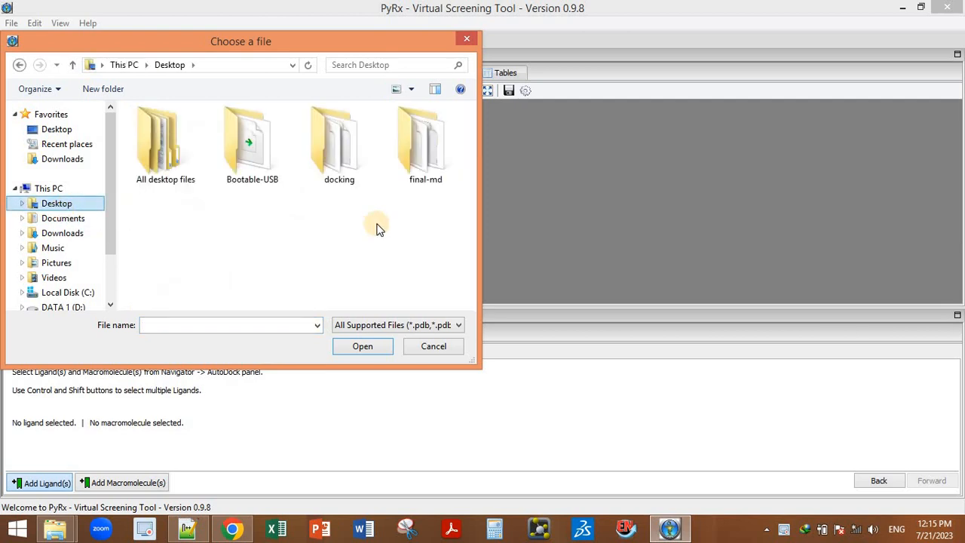
{"action": "double_click", "coordinate": [329, 164]}
{"action": "left_click", "coordinate": [320, 161]}
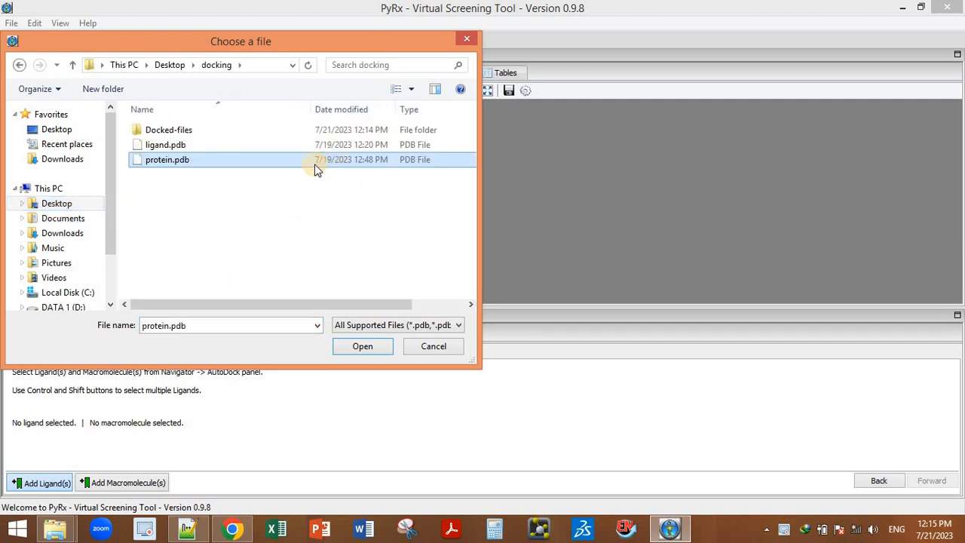
{"action": "left_click", "coordinate": [181, 147], "text": "ctrl"}
{"action": "left_click", "coordinate": [181, 147]}
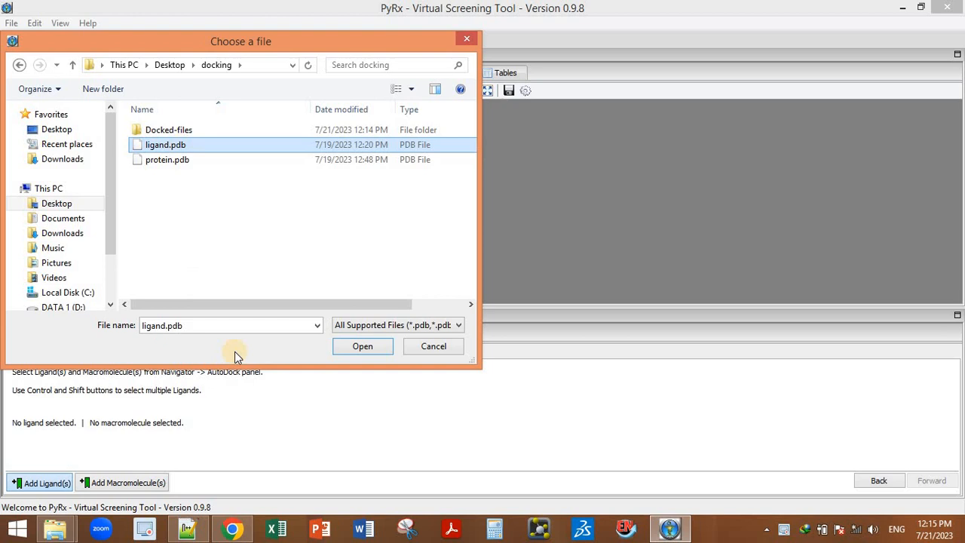
{"action": "left_click", "coordinate": [362, 345]}
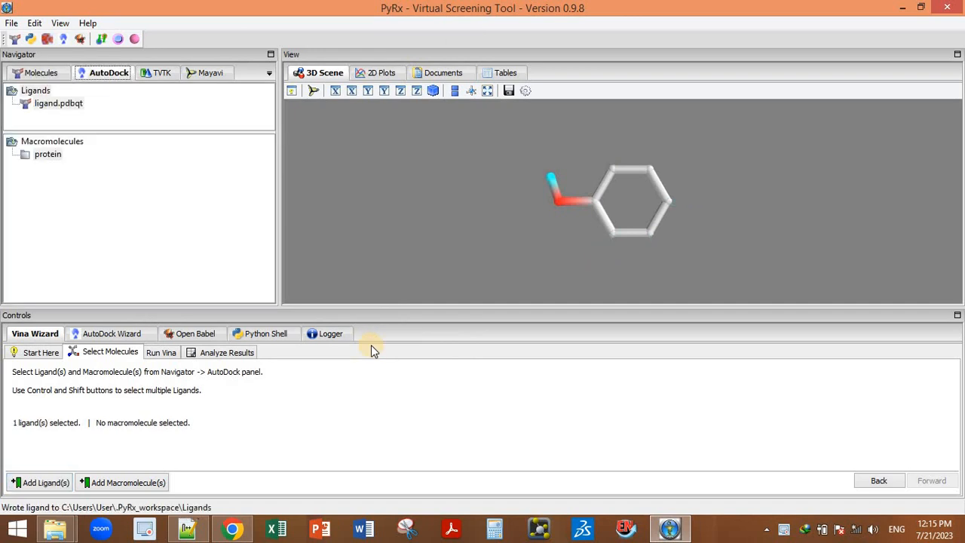
Add protein.pdb from the docking folder as the macromolecule and select it for docking.
{"action": "left_click", "coordinate": [119, 483]}
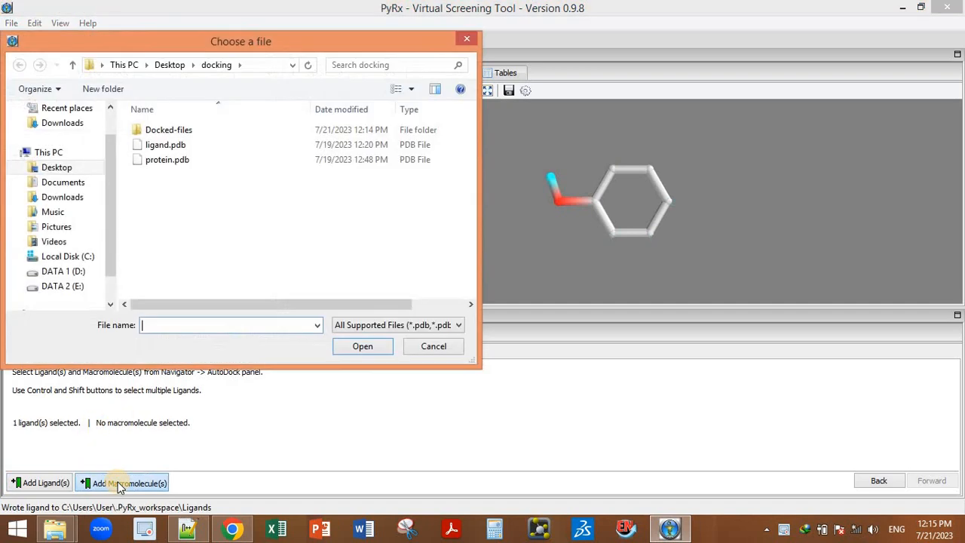
{"action": "left_click", "coordinate": [222, 161]}
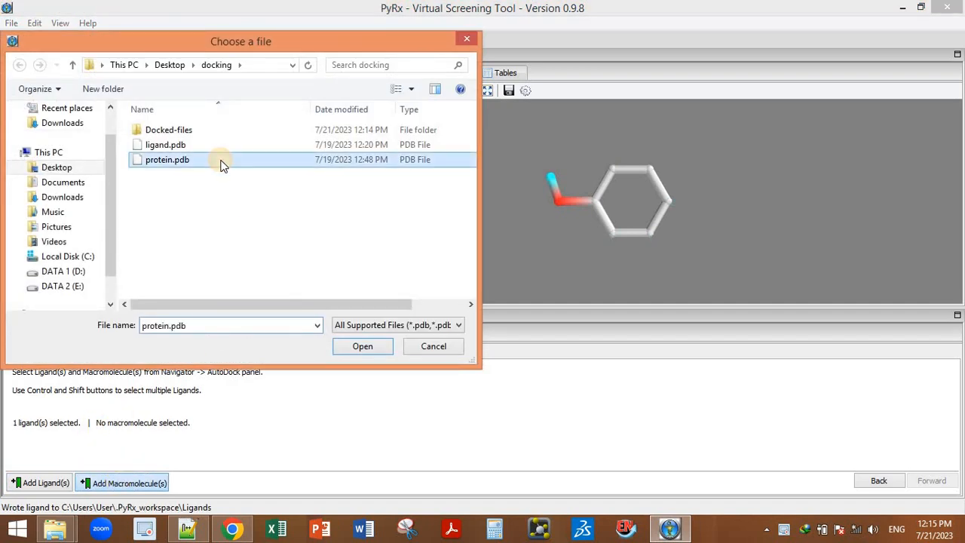
{"action": "left_click", "coordinate": [362, 346]}
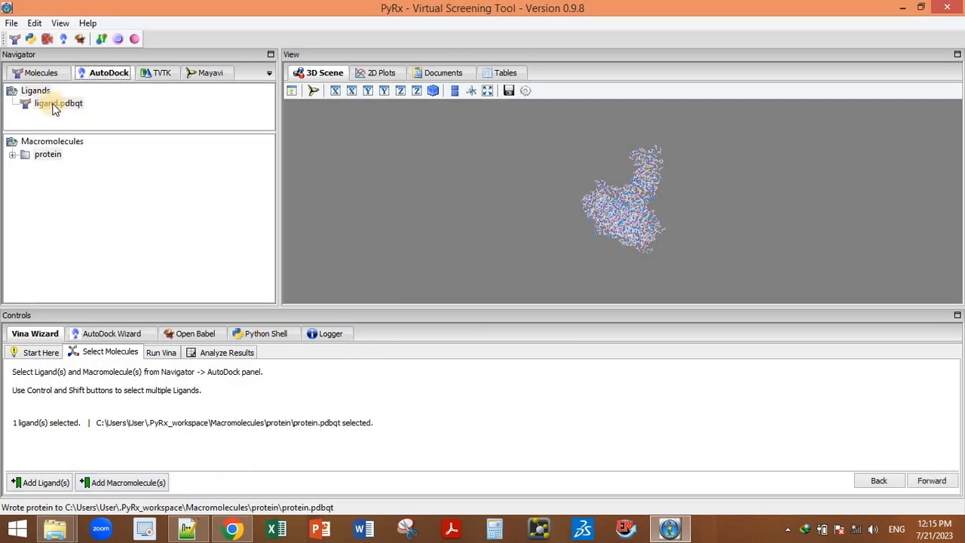
{"action": "left_click", "coordinate": [48, 154]}
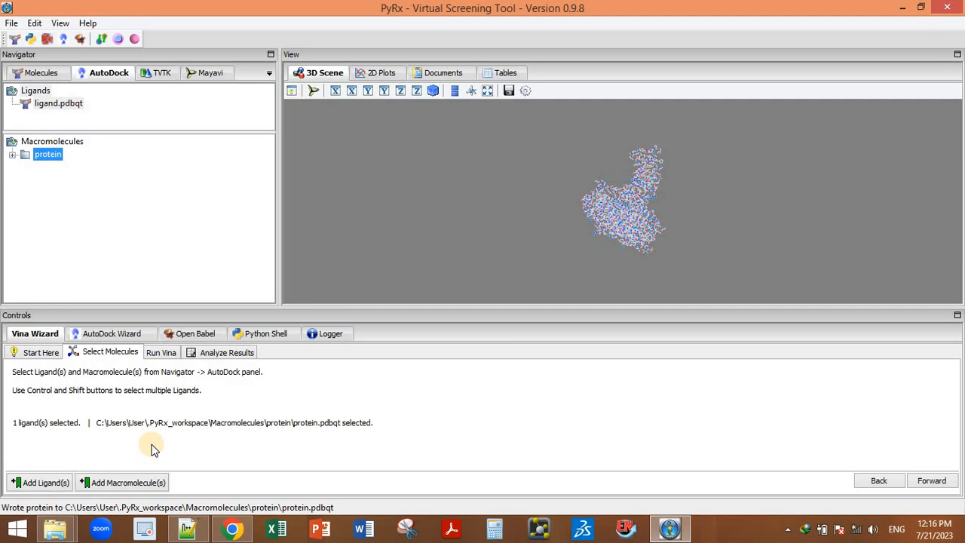
Proceed to the Vina search space and enlarge the box around the protein to about 119 Å in X and 112 Å in Z.
{"action": "left_click_drag", "start_coordinate": [649, 215], "coordinate": [566, 228]}
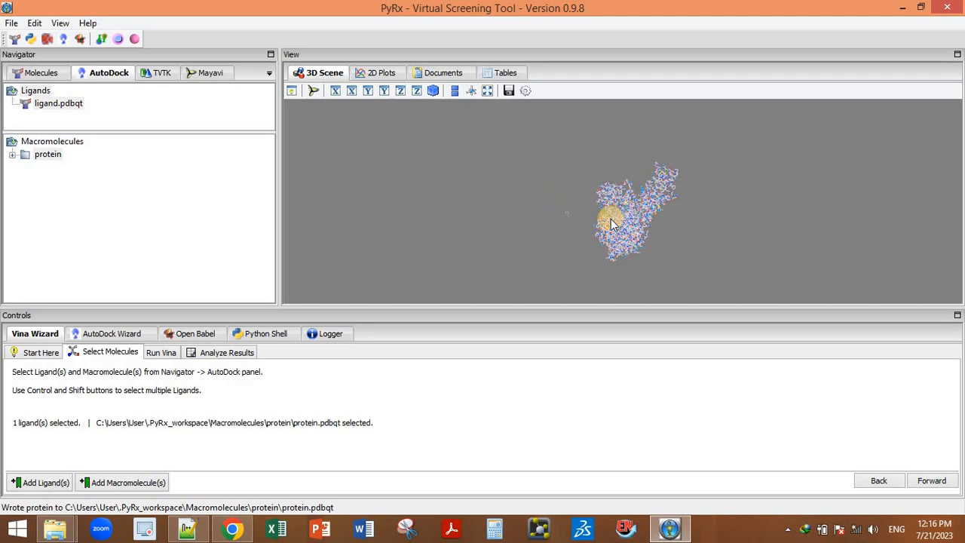
{"action": "left_click_drag", "start_coordinate": [646, 241], "coordinate": [705, 197]}
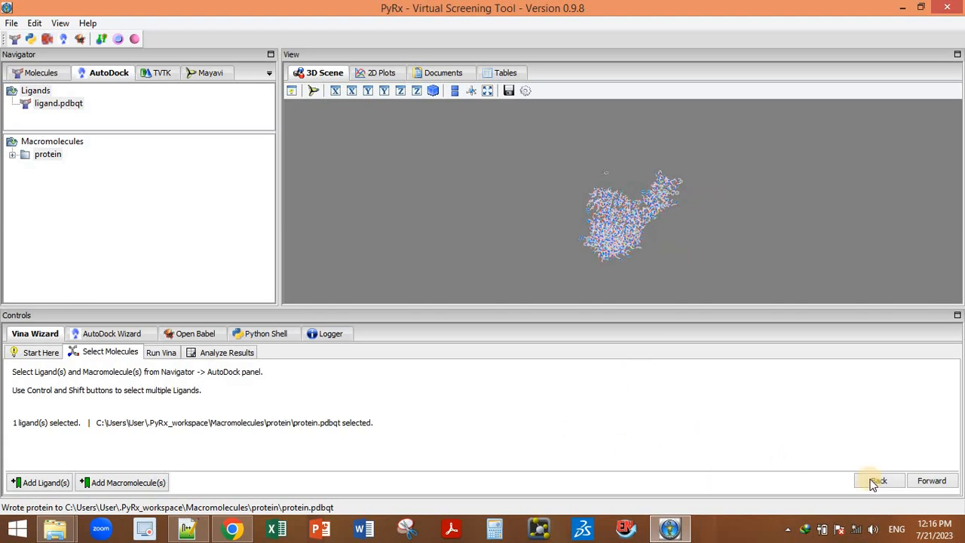
{"action": "left_click", "coordinate": [932, 480]}
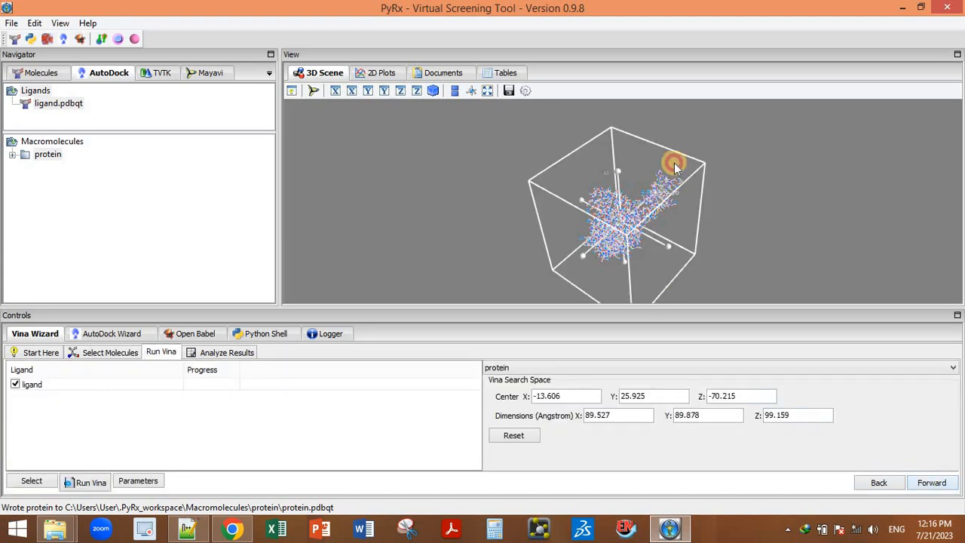
{"action": "left_click", "coordinate": [693, 138]}
{"action": "left_click_drag", "start_coordinate": [716, 235], "coordinate": [702, 219]}
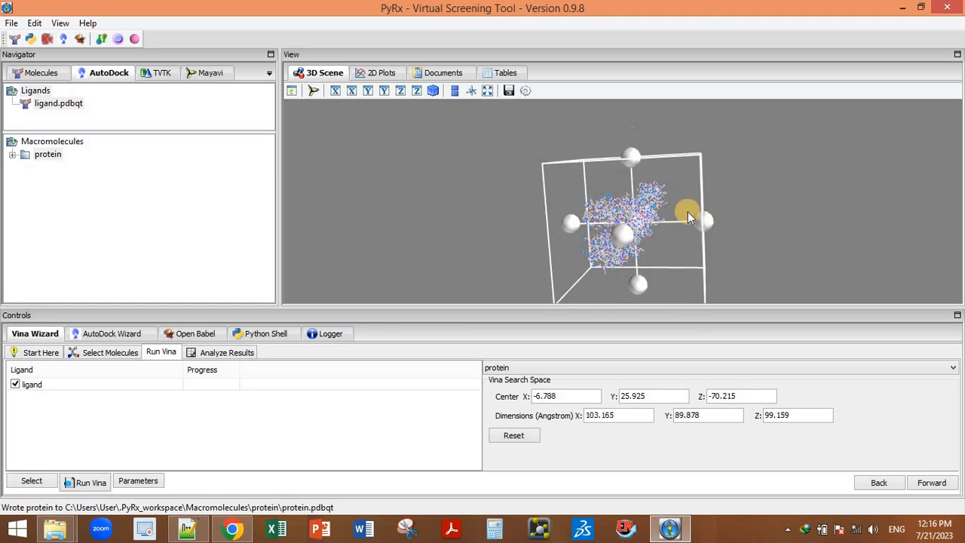
{"action": "left_click_drag", "start_coordinate": [630, 156], "coordinate": [629, 141]}
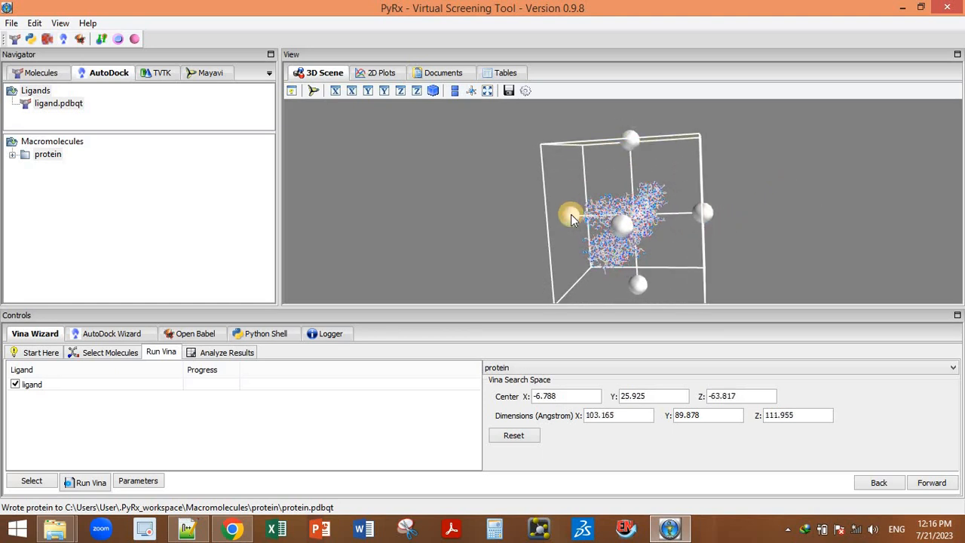
{"action": "left_click_drag", "start_coordinate": [571, 215], "coordinate": [549, 217]}
Enlarge the search box around the protein to about 112 Å in Y and 139 Å in Z.
{"action": "left_click_drag", "start_coordinate": [489, 230], "coordinate": [703, 268]}
{"action": "left_click_drag", "start_coordinate": [695, 200], "coordinate": [713, 177]}
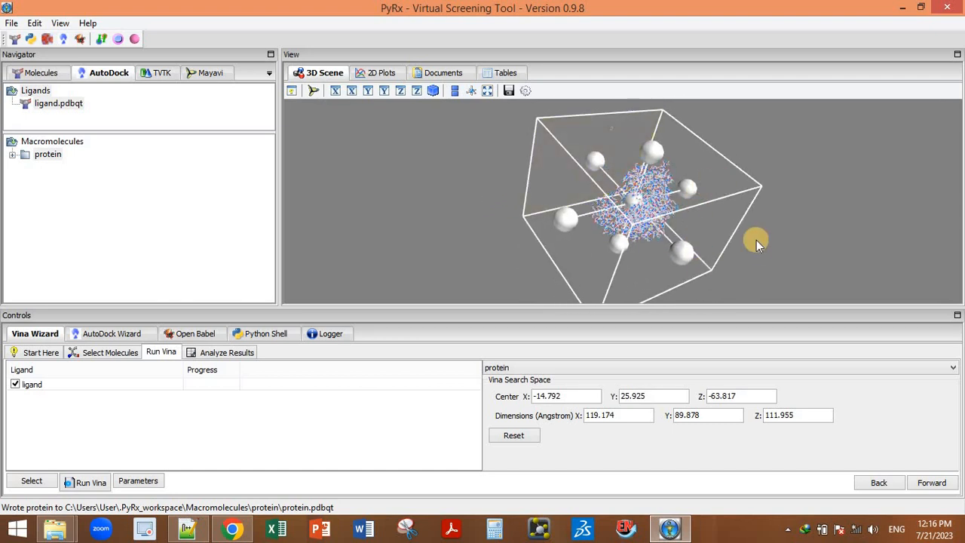
{"action": "left_click_drag", "start_coordinate": [757, 242], "coordinate": [725, 204]}
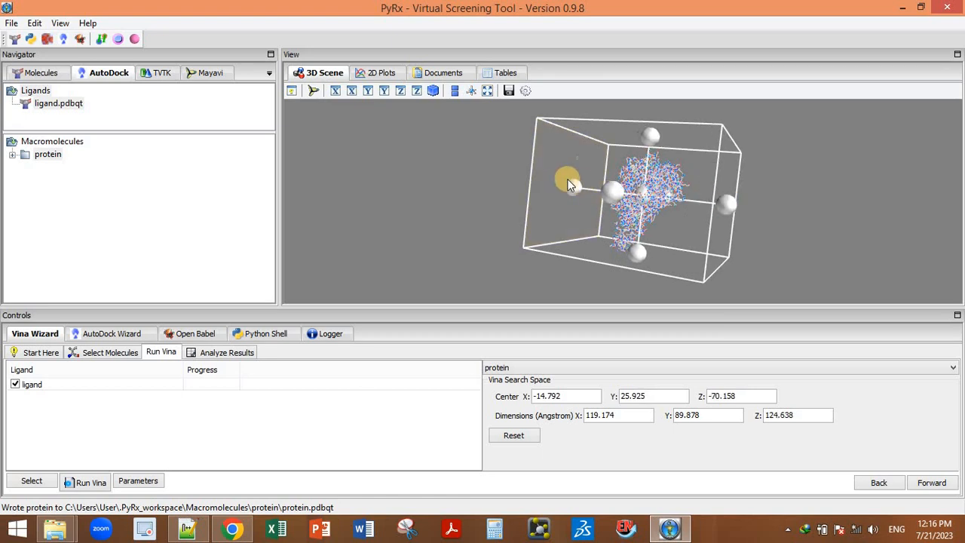
{"action": "left_click_drag", "start_coordinate": [574, 191], "coordinate": [557, 185]}
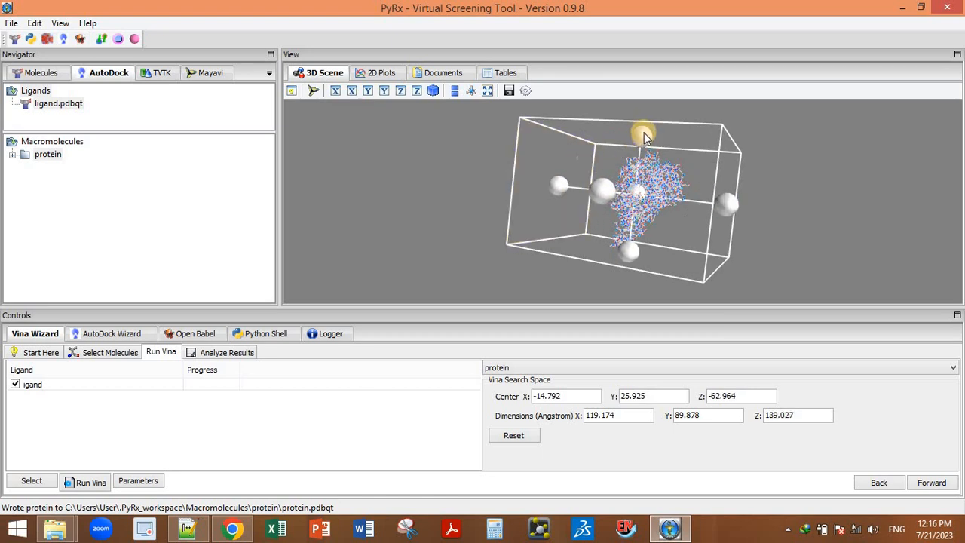
{"action": "left_click_drag", "start_coordinate": [646, 124], "coordinate": [647, 107]}
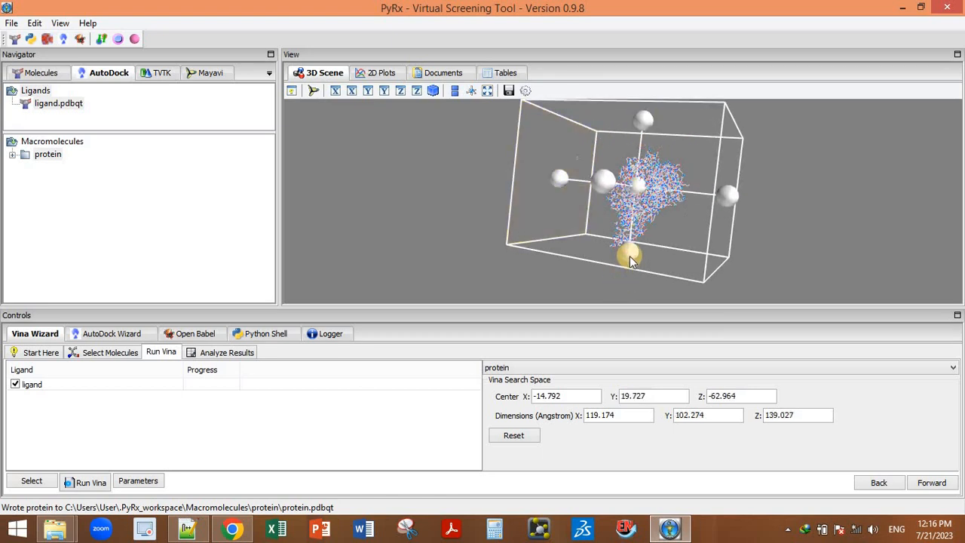
{"action": "left_click_drag", "start_coordinate": [630, 265], "coordinate": [626, 266]}
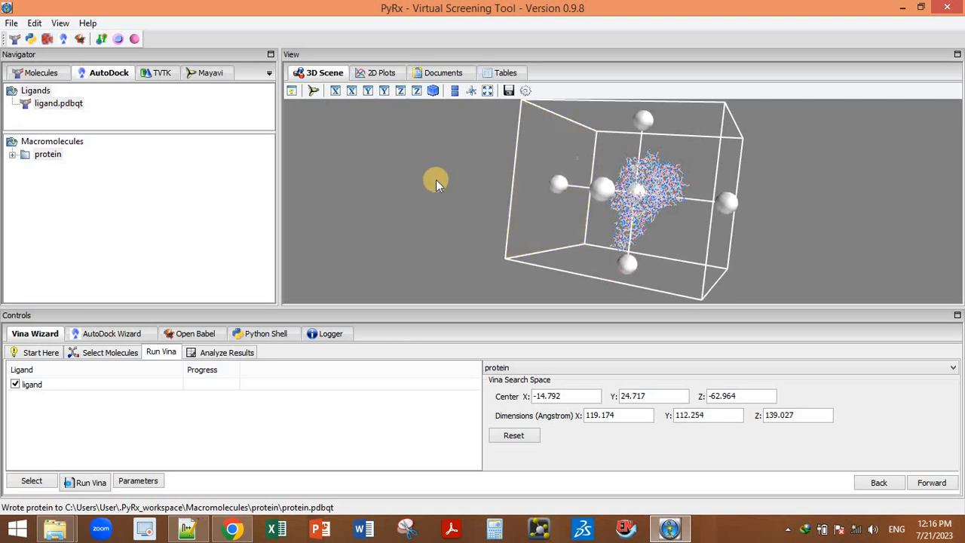
{"action": "left_click_drag", "start_coordinate": [671, 214], "coordinate": [864, 168]}
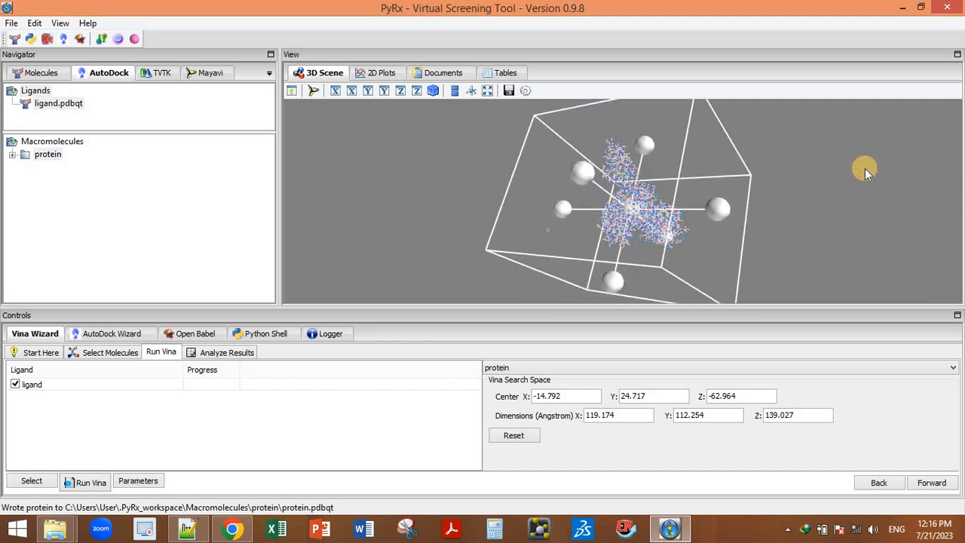
Accept Vina parameters of exhaustiveness 8 and 9 modes, and run the docking of the ligand against the protein.
{"action": "left_click", "coordinate": [143, 481]}
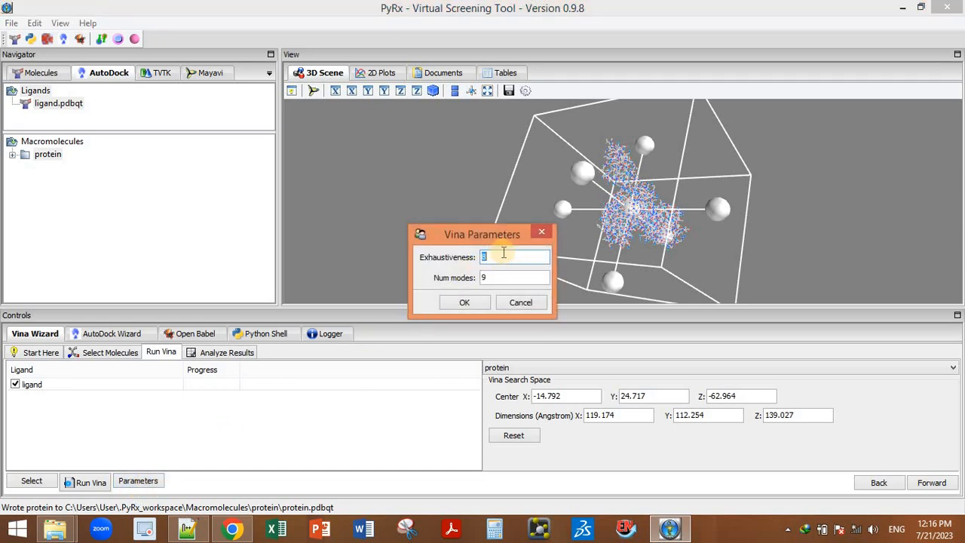
{"action": "left_click", "coordinate": [500, 279]}
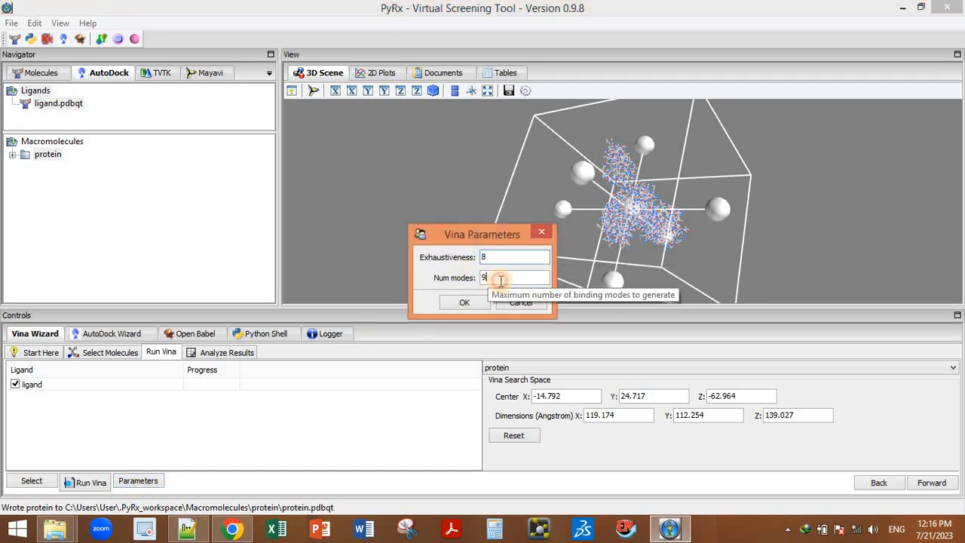
{"action": "left_click", "coordinate": [464, 302]}
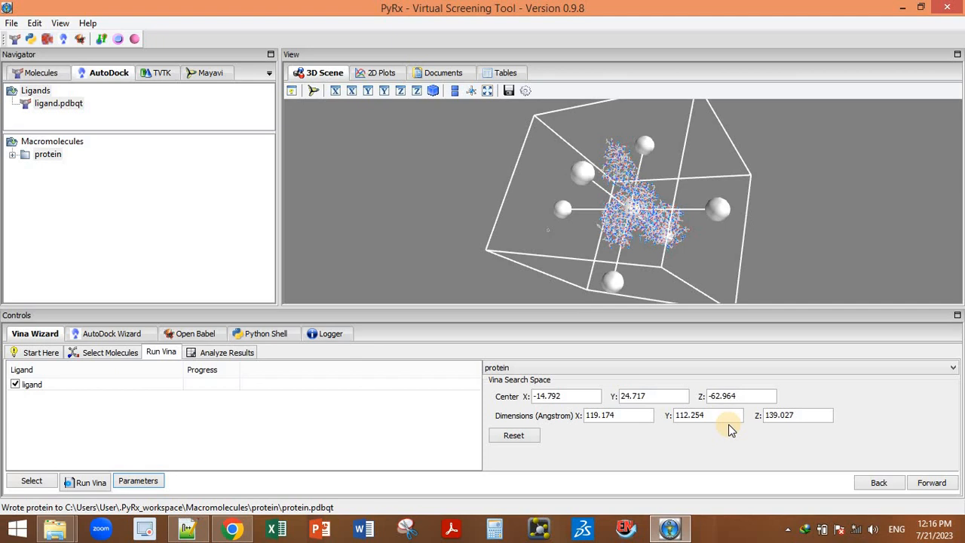
{"action": "left_click", "coordinate": [932, 483]}
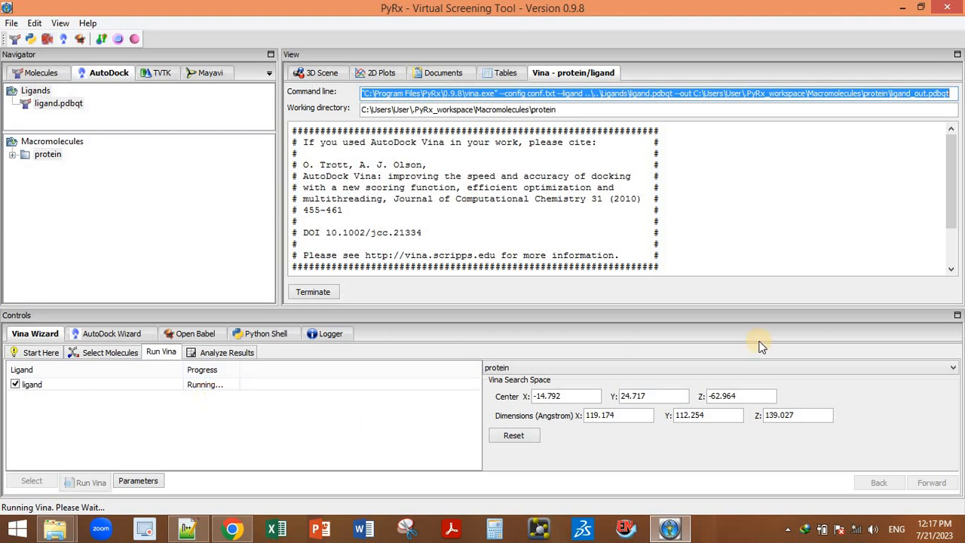
{"action": "left_click", "coordinate": [952, 270]}
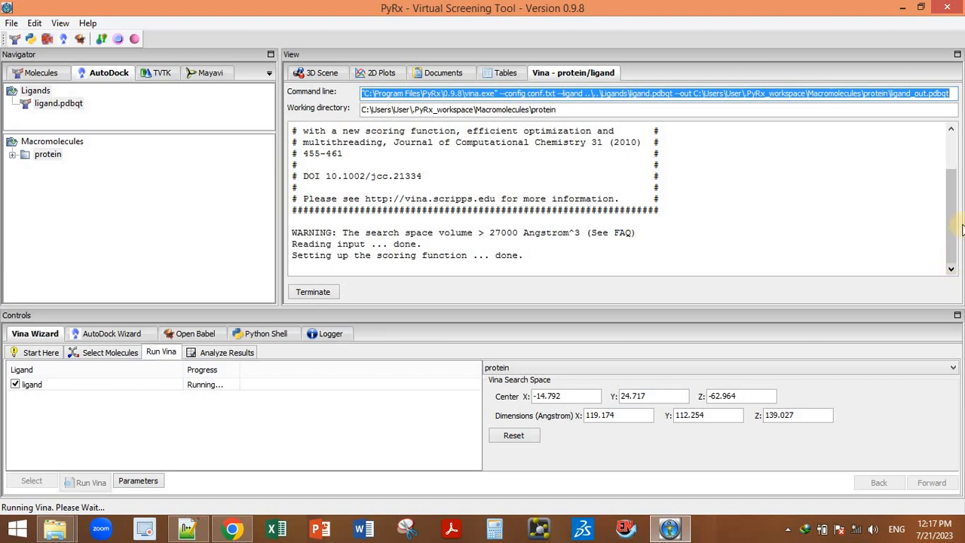
{"action": "left_click_drag", "start_coordinate": [952, 208], "coordinate": [949, 244]}
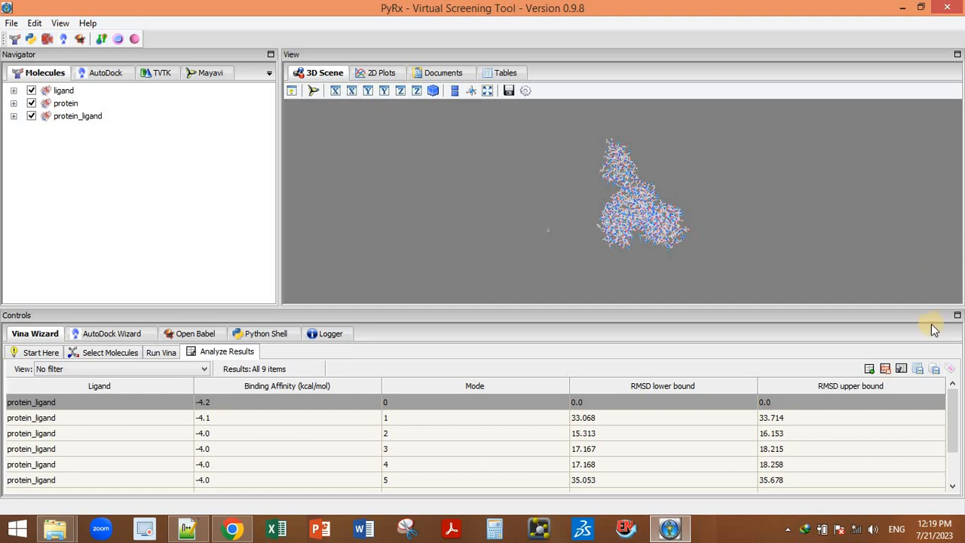
Review the binding affinity results and save them as a CSV file named "docking analysis" in the docking folder.
{"action": "left_click_drag", "start_coordinate": [954, 427], "coordinate": [954, 476]}
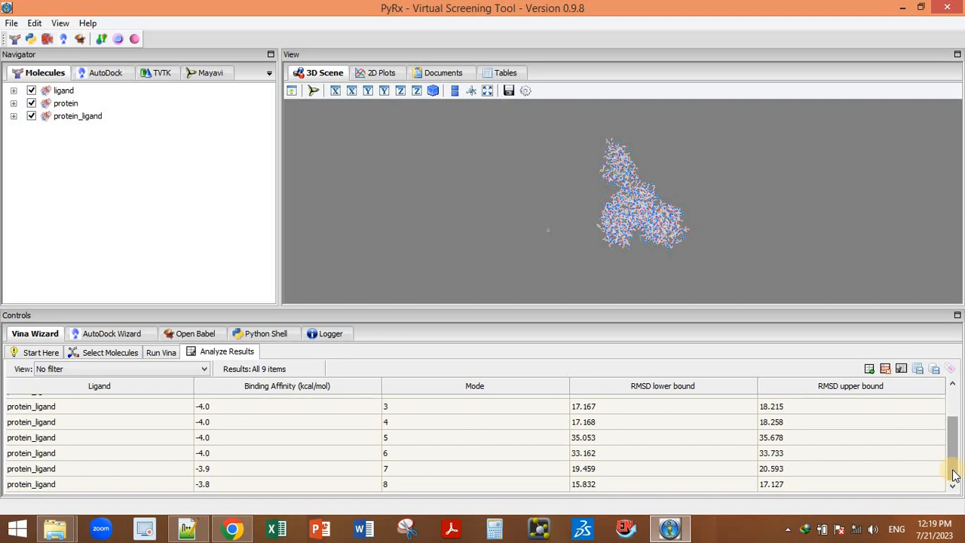
{"action": "left_click_drag", "start_coordinate": [955, 477], "coordinate": [953, 417]}
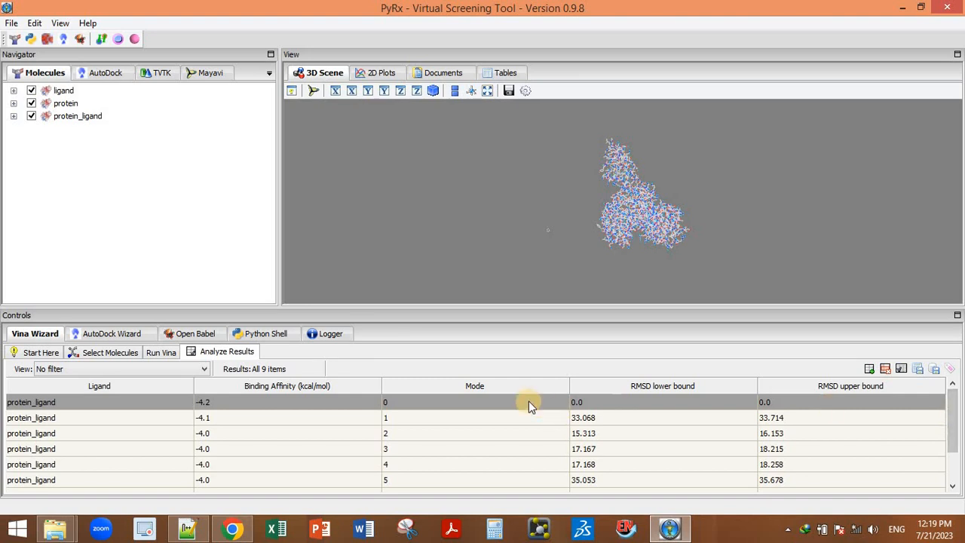
{"action": "mouse_move", "coordinate": [952, 407]}
{"action": "left_mouse_down"}
{"action": "mouse_move", "coordinate": [953, 457]}
{"action": "mouse_move", "coordinate": [942, 400]}
{"action": "left_mouse_up"}
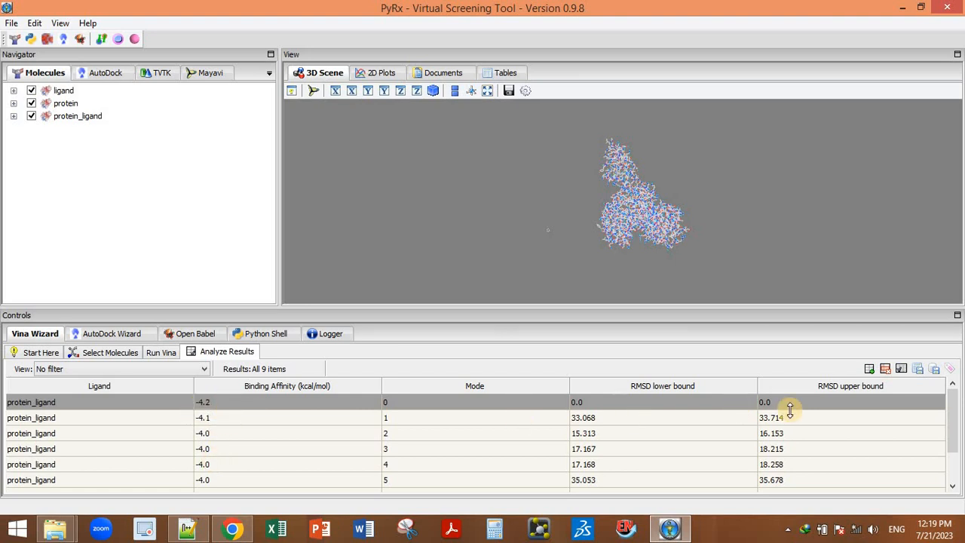
{"action": "left_click", "coordinate": [918, 369]}
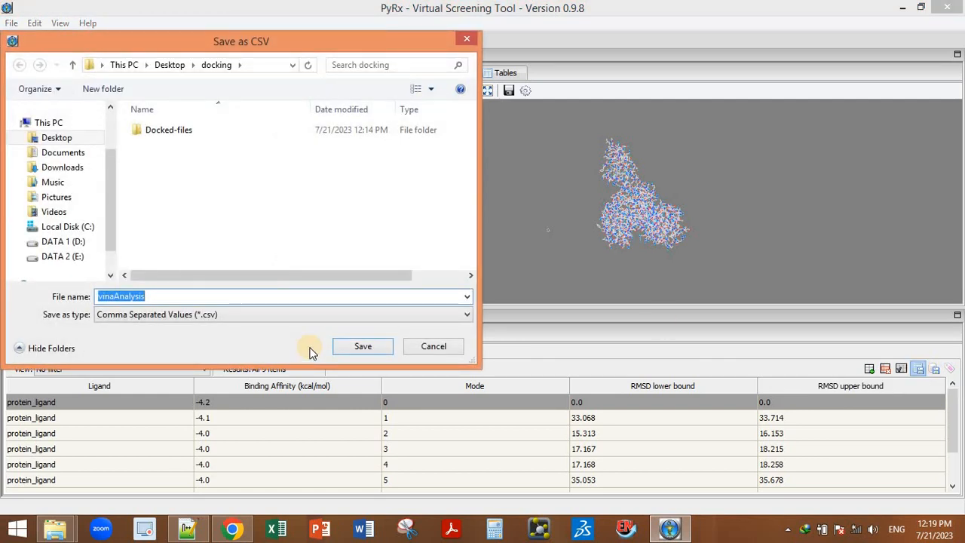
{"action": "key", "text": "BackSpace"}
{"action": "type", "text": "do"}
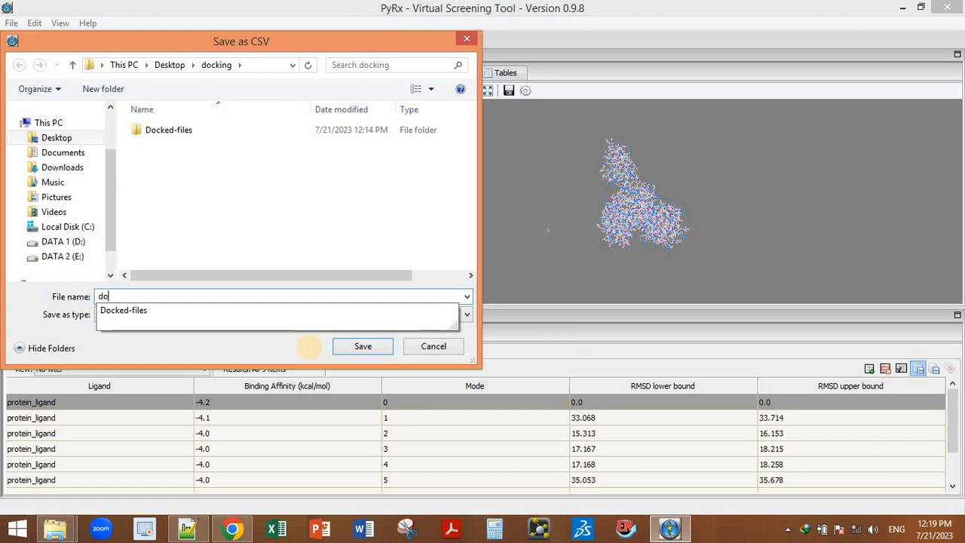
{"action": "type", "text": "cking a"}
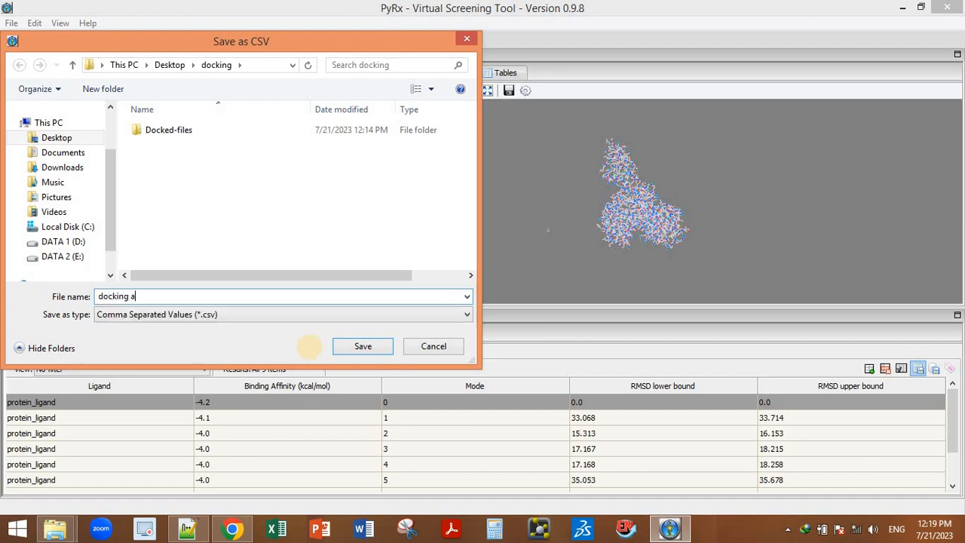
{"action": "type", "text": "nalysis"}
{"action": "key", "text": "Return"}
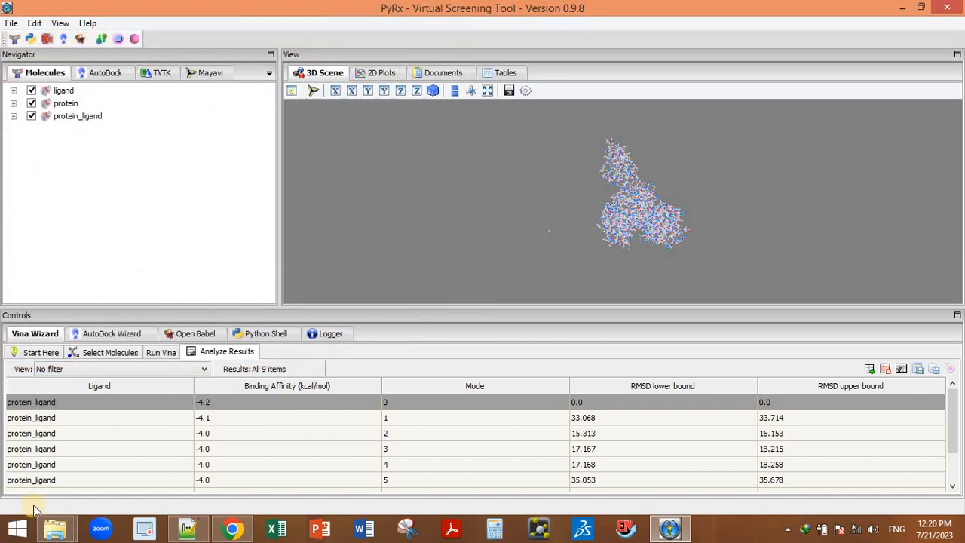
Open the exported "docking analysis" file from the docking folder in Excel, dismiss the activation notice and maximize the workbook.
{"action": "mouse_move", "coordinate": [52, 534]}
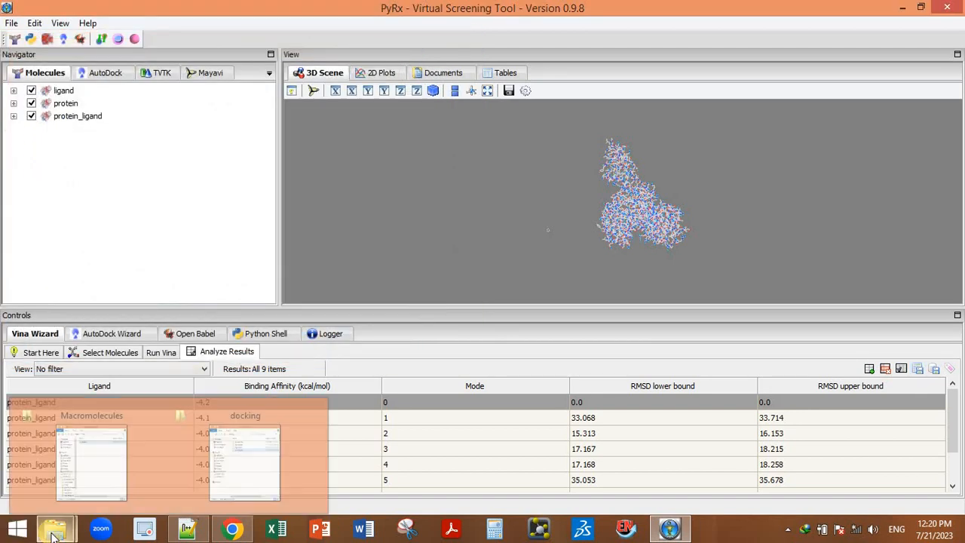
{"action": "left_click", "coordinate": [231, 456]}
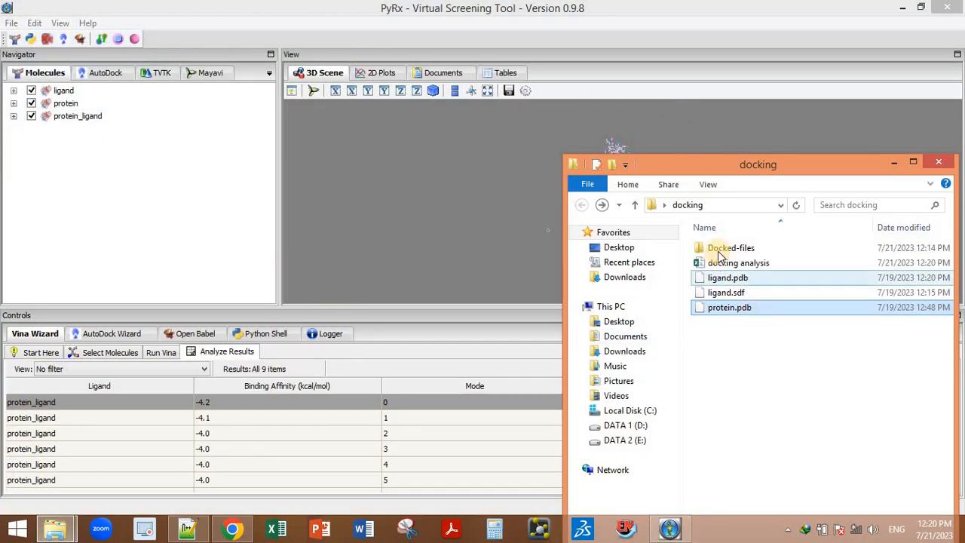
{"action": "left_click", "coordinate": [741, 265]}
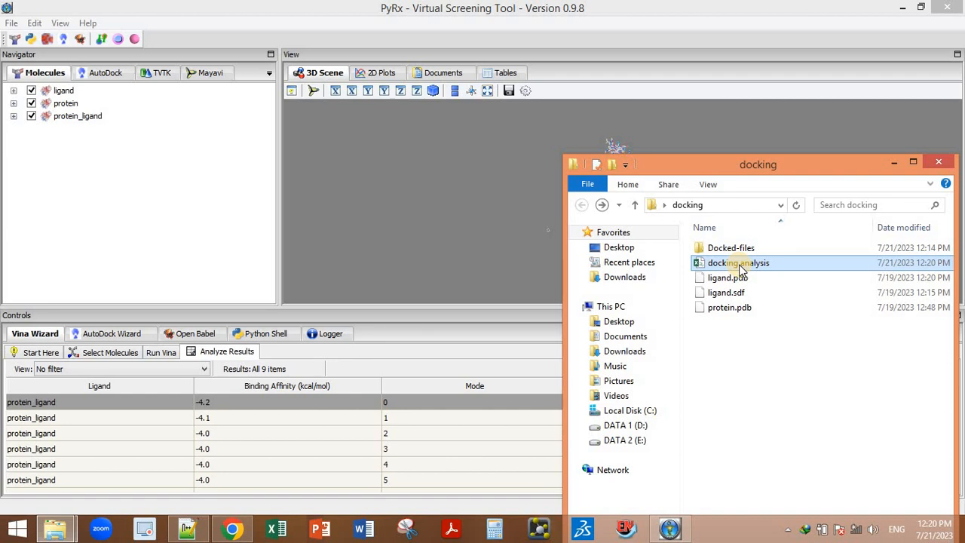
{"action": "double_click", "coordinate": [741, 266]}
{"action": "key", "text": "F2"}
{"action": "left_click_drag", "start_coordinate": [863, 161], "coordinate": [809, 105]}
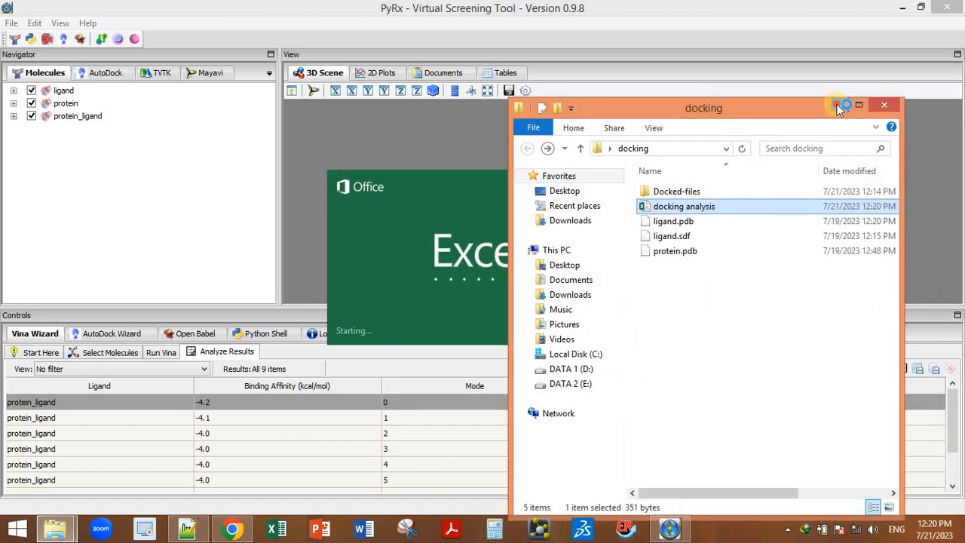
{"action": "left_click", "coordinate": [838, 105]}
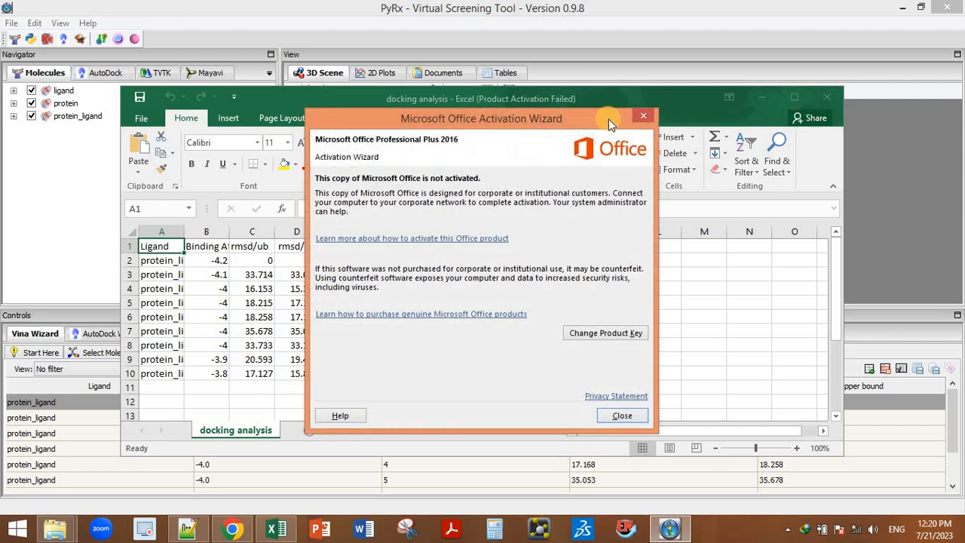
{"action": "left_click", "coordinate": [642, 122]}
{"action": "left_click", "coordinate": [793, 98]}
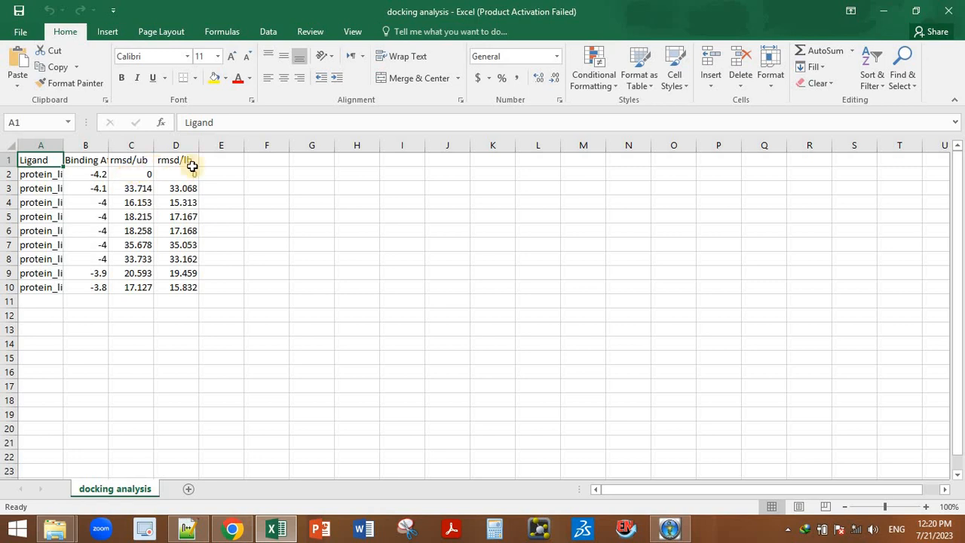
Widen the Ligand, rmsd/ub and rmsd/lb columns of the results sheet and switch back to PyRx.
{"action": "left_click", "coordinate": [55, 146]}
{"action": "left_click_drag", "start_coordinate": [109, 146], "coordinate": [118, 146]}
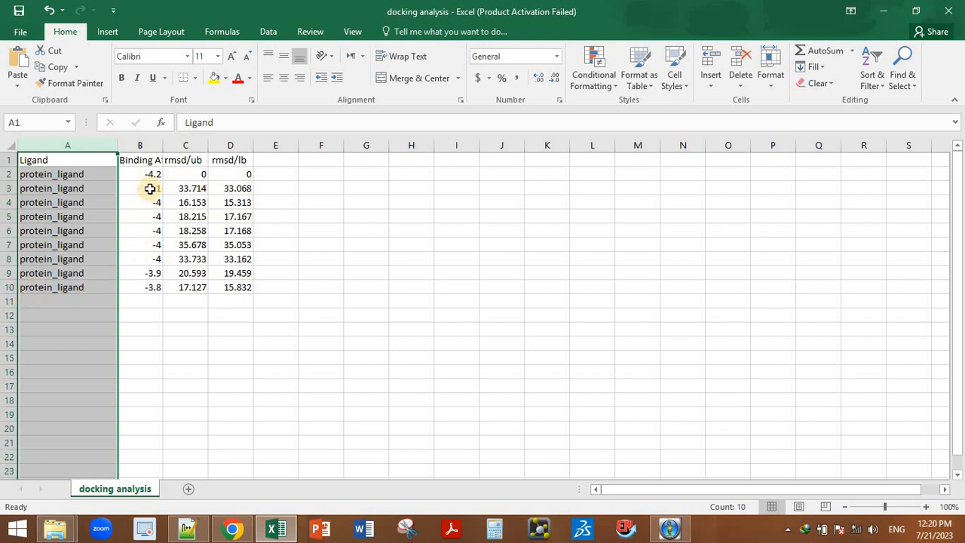
{"action": "left_click", "coordinate": [194, 144]}
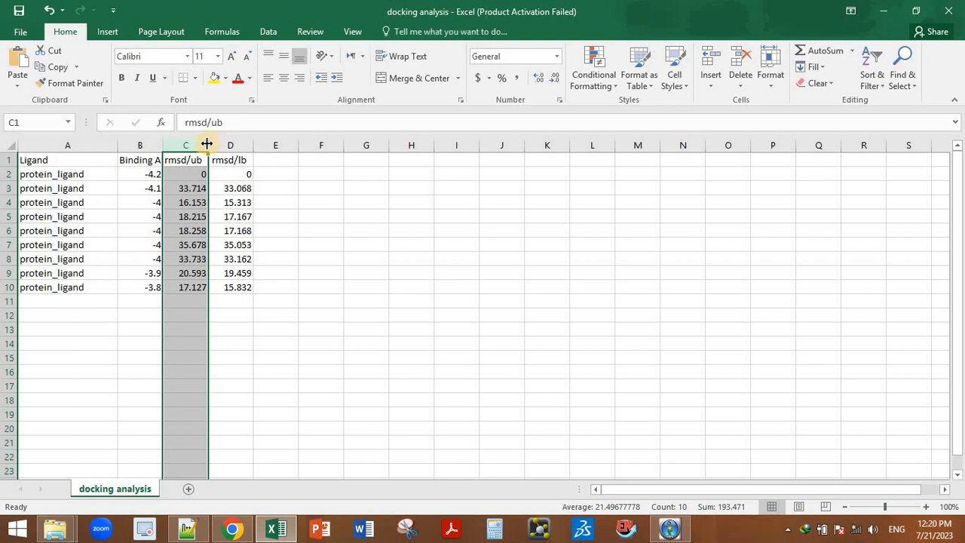
{"action": "left_click_drag", "start_coordinate": [211, 143], "coordinate": [301, 147]}
{"action": "left_click", "coordinate": [270, 142]}
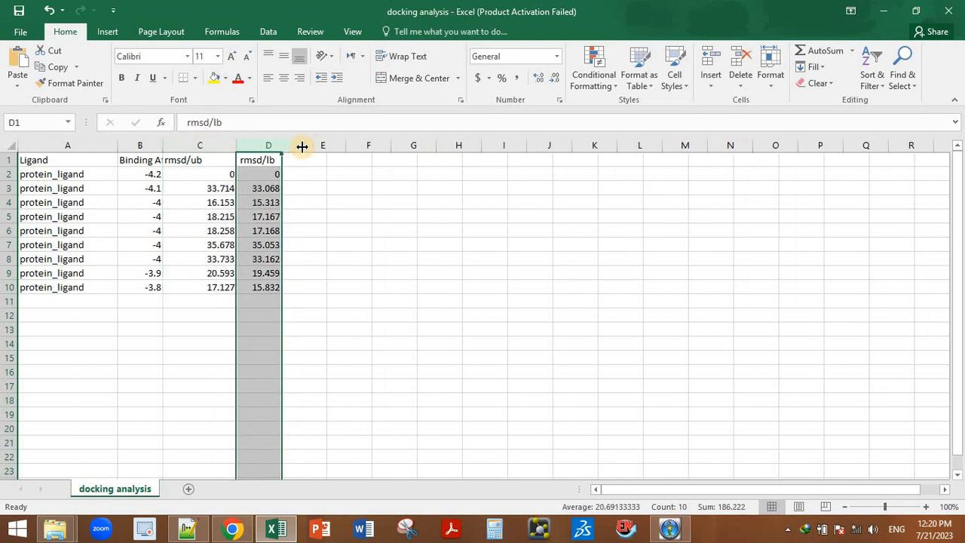
{"action": "left_click", "coordinate": [403, 334]}
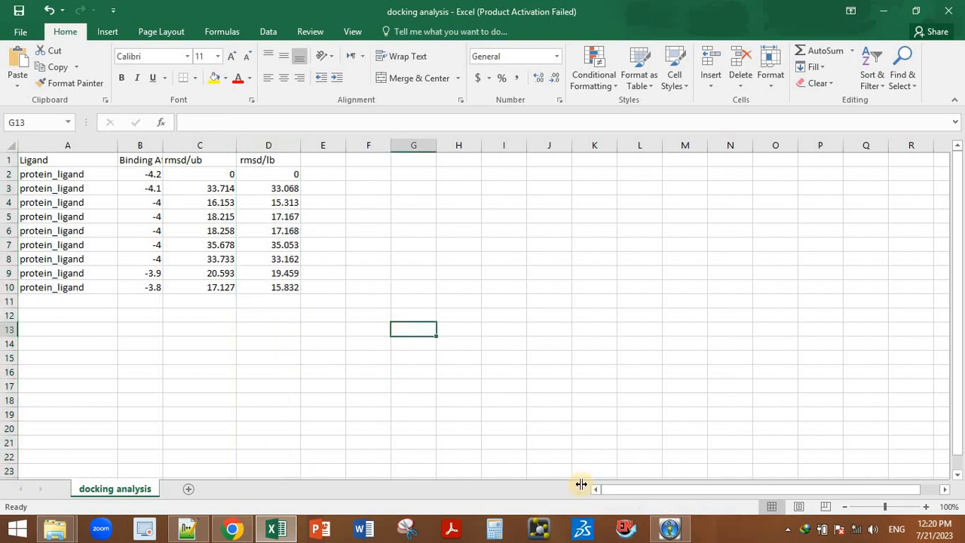
{"action": "left_click", "coordinate": [670, 530]}
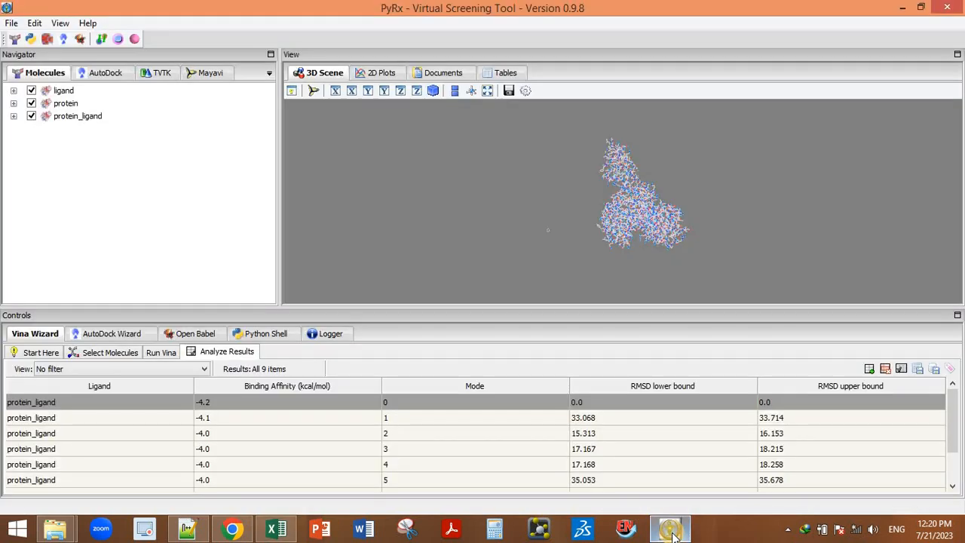